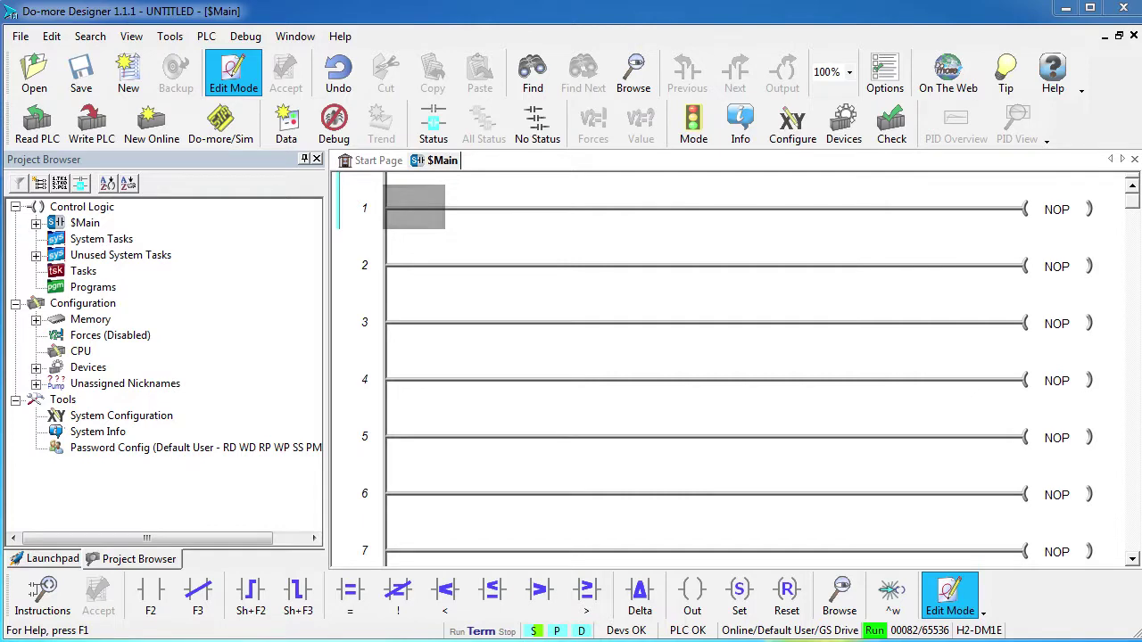
Step: Enable the CPU's Ethernet I/O Master in the system configuration
left_click(796, 125)
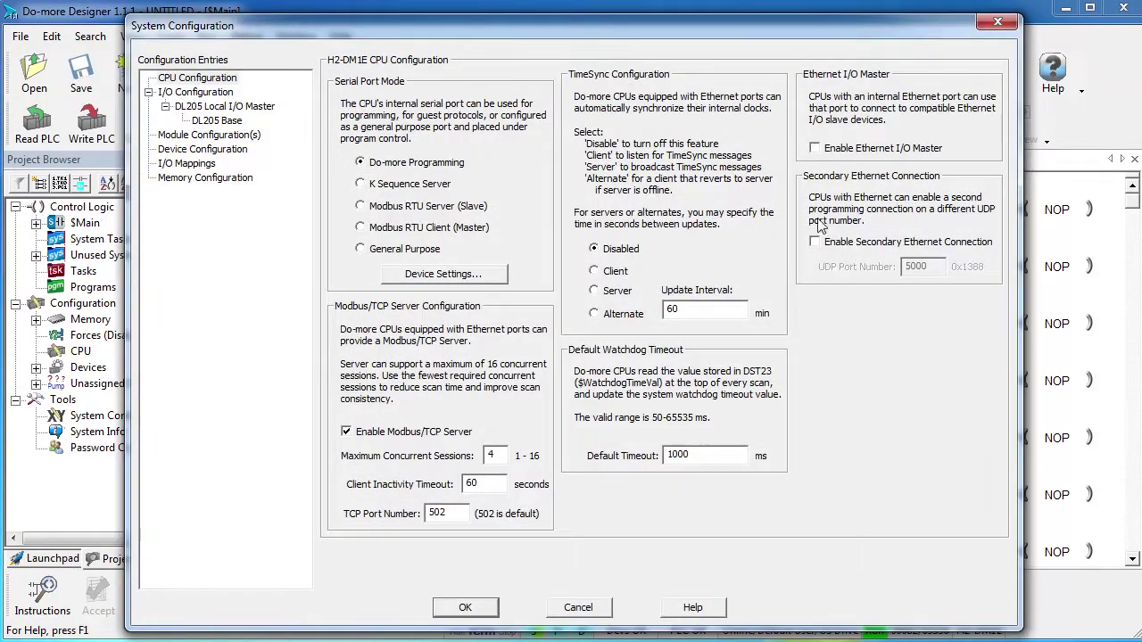
left_click(815, 148)
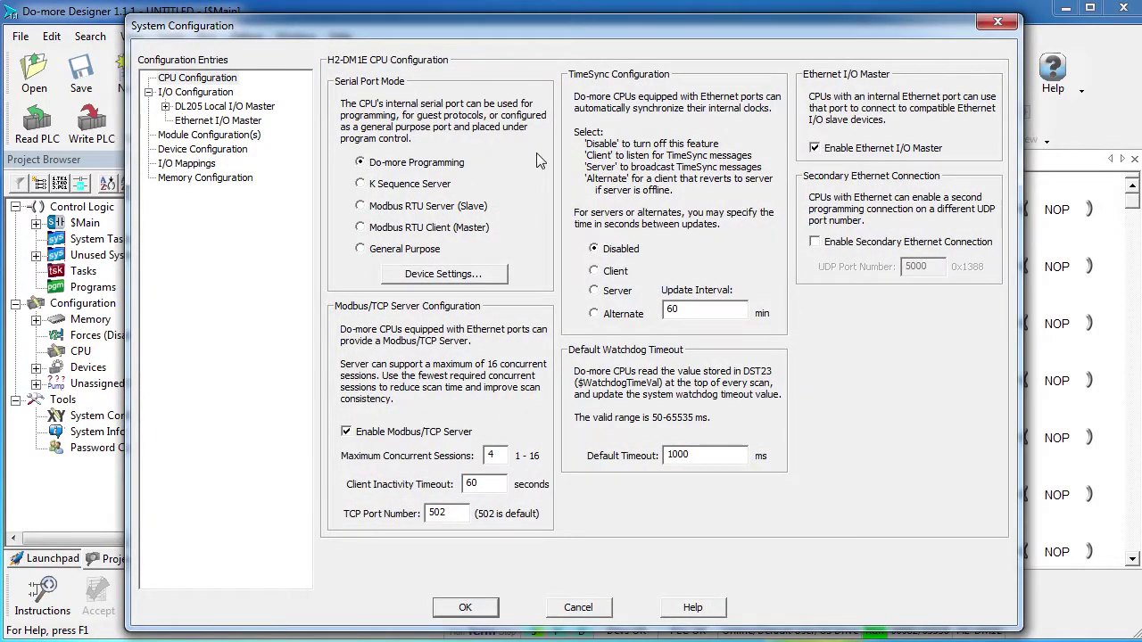
left_click(219, 120)
Step: Query the network and add the H2-EBC100a, T1H-EBC100 and GS drive slaves
left_click(825, 293)
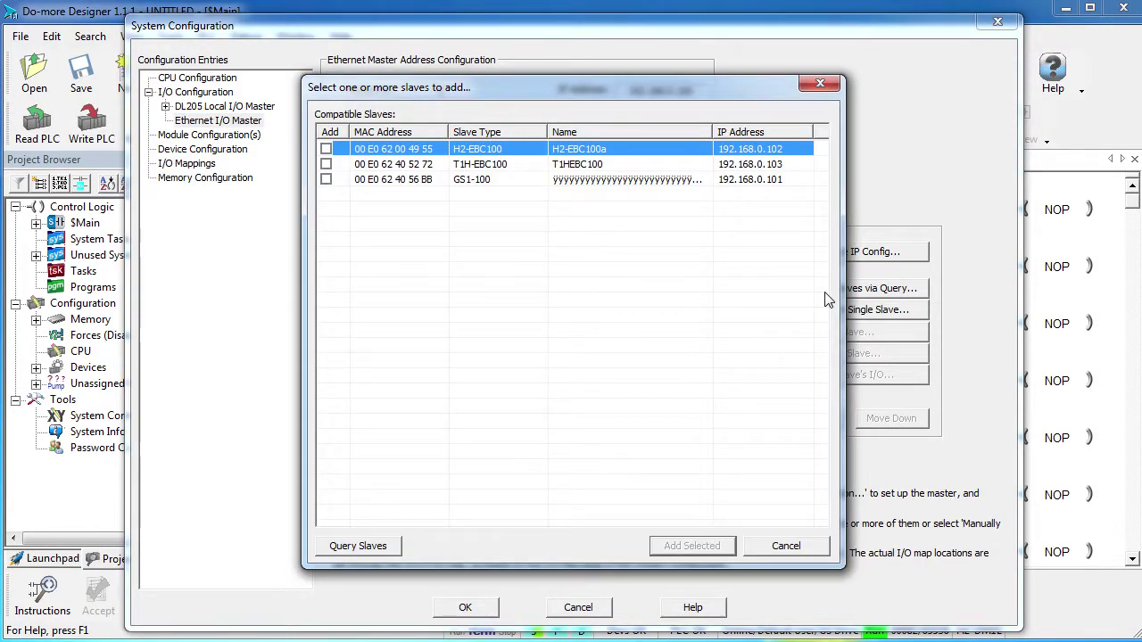
left_click(326, 149)
left_click(327, 164)
left_click(327, 179)
left_click(687, 546)
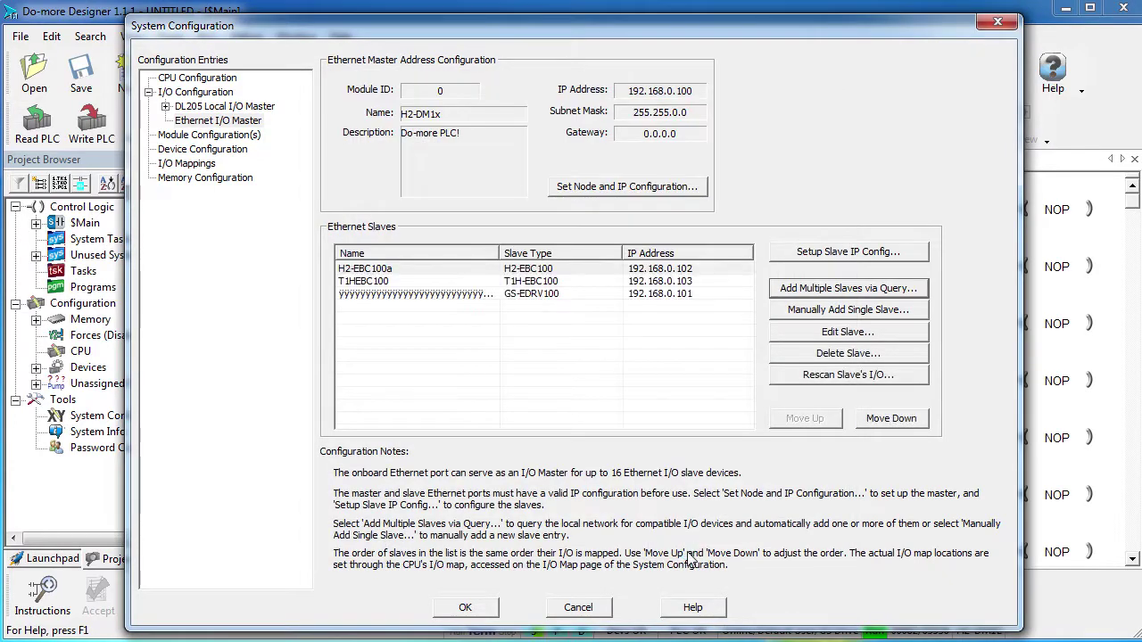
double_click(362, 278)
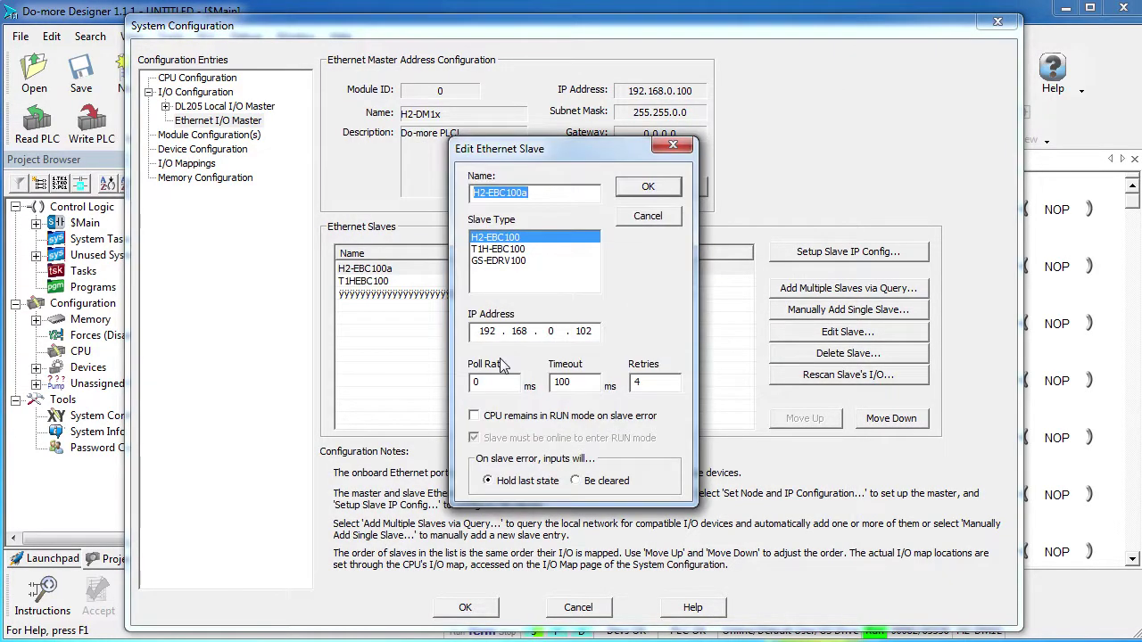
left_click(643, 219)
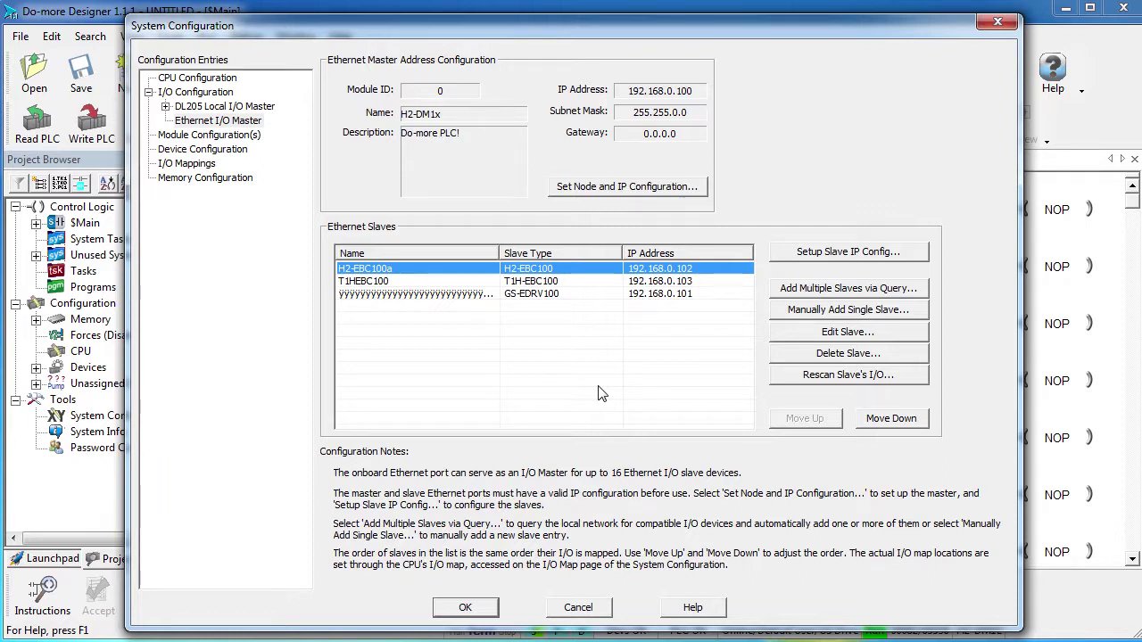
left_click(600, 394)
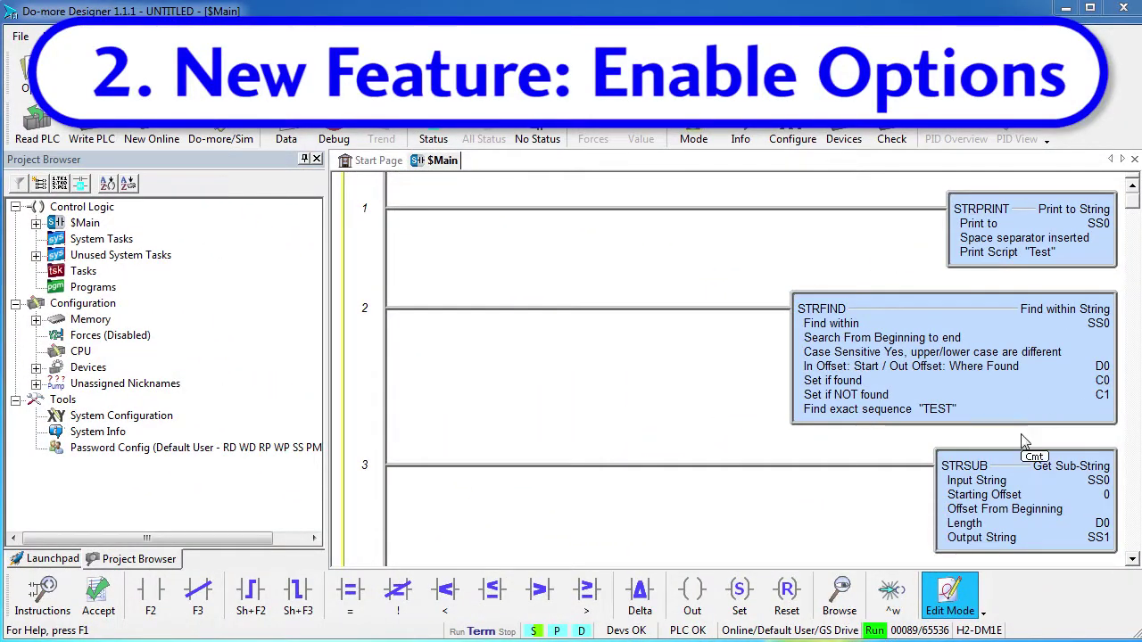
Step: Review STRPRINT's Edge triggered and Power flow enabled input-leg options, accept, and scroll to rung 12
double_click(1027, 226)
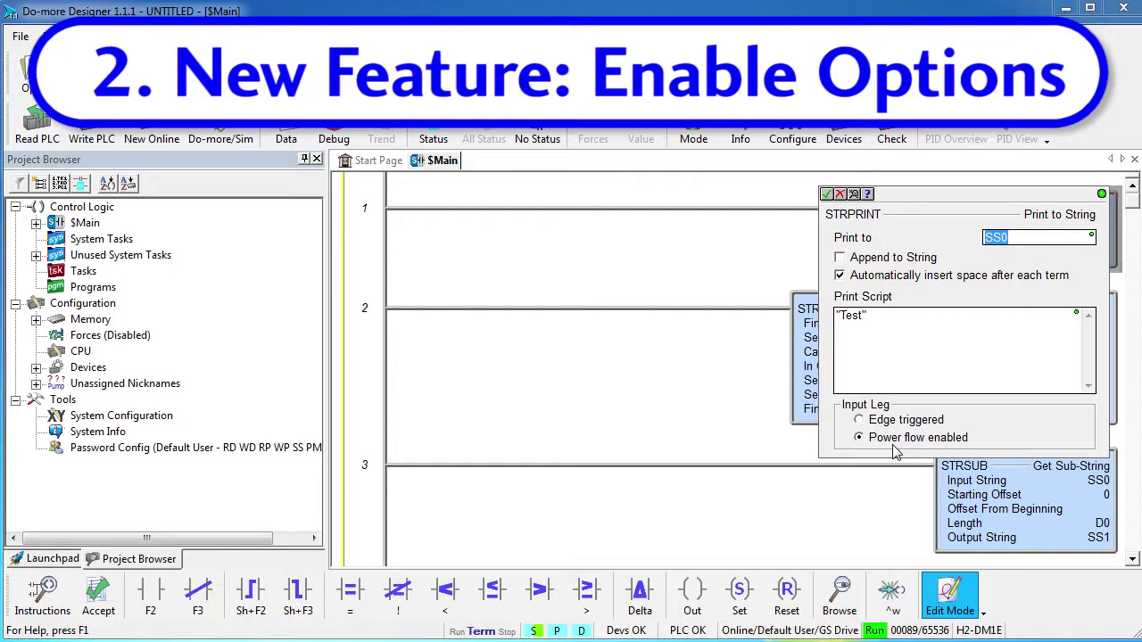
key("Return")
left_click(1133, 493)
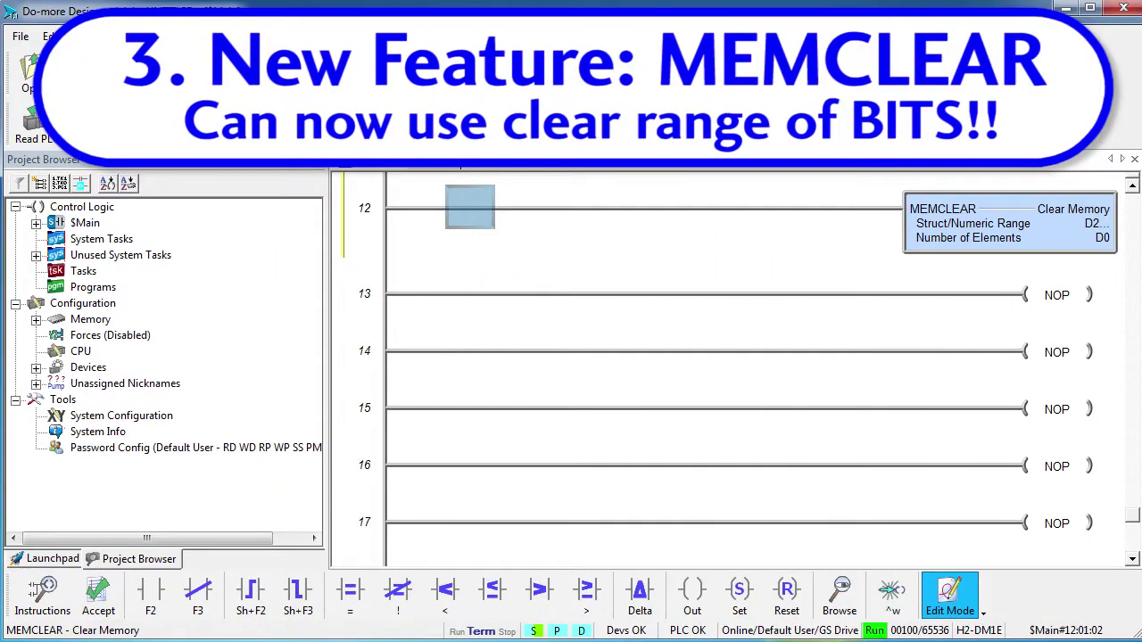
Step: Change the rung-12 MEMCLEAR Start Element from D2 to C2
double_click(1016, 226)
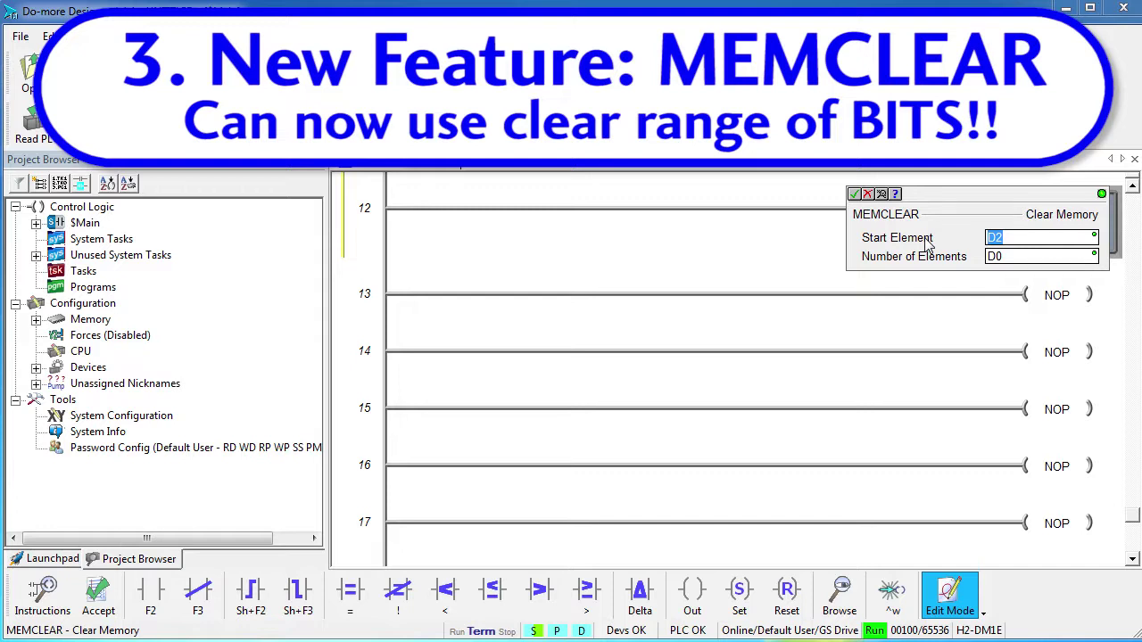
type("C2")
left_click(853, 195)
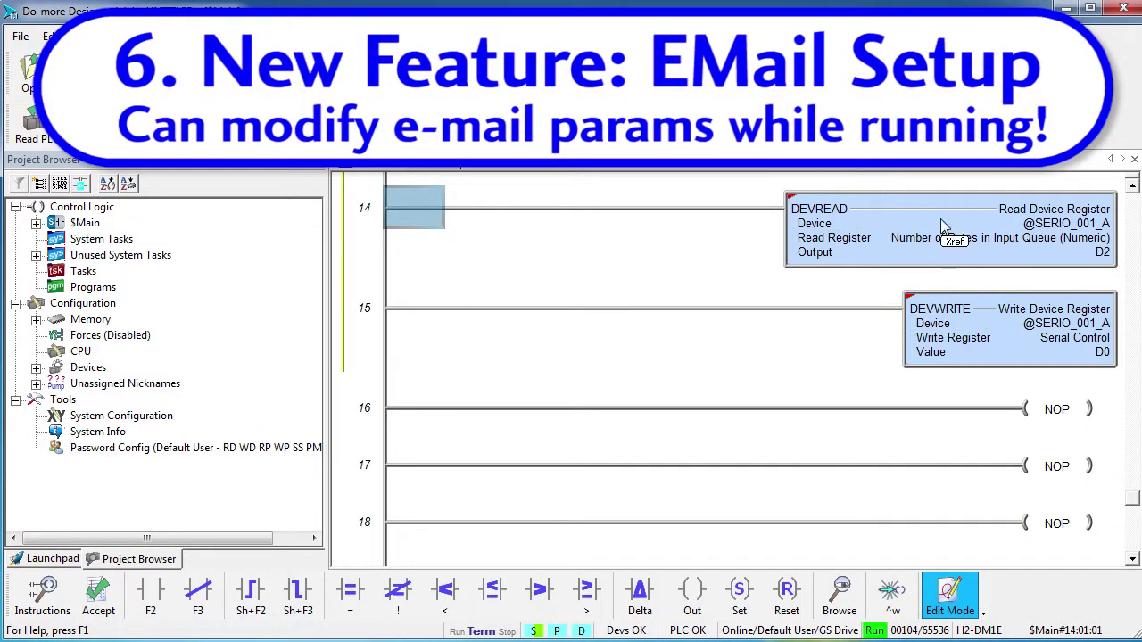
Step: Open DEVREAD and list its readable registers, including the SMTP Server entries
double_click(951, 266)
left_click(1088, 267)
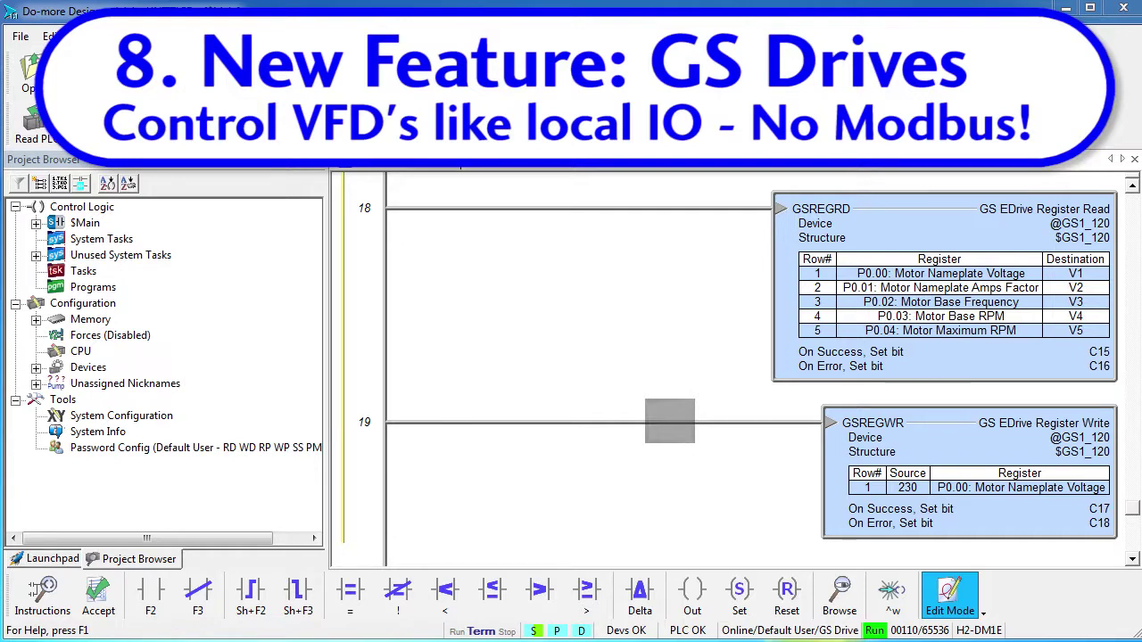
Step: Add a GSREGWR row writing 1725 to P0.03: Motor Base RPM
key("Up")
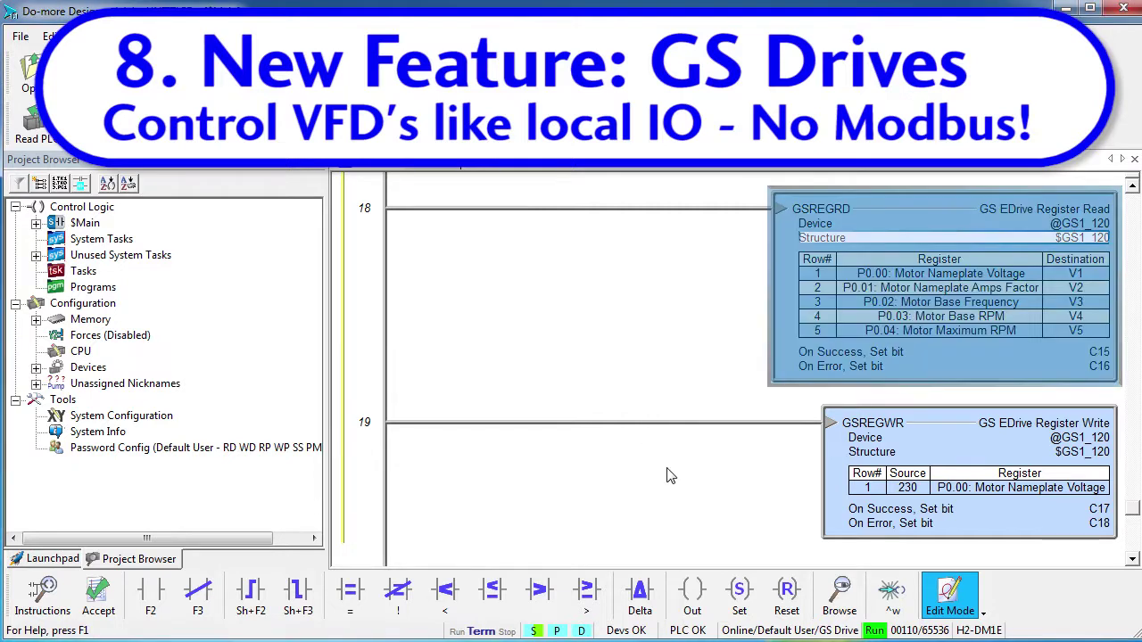
double_click(921, 439)
double_click(502, 295)
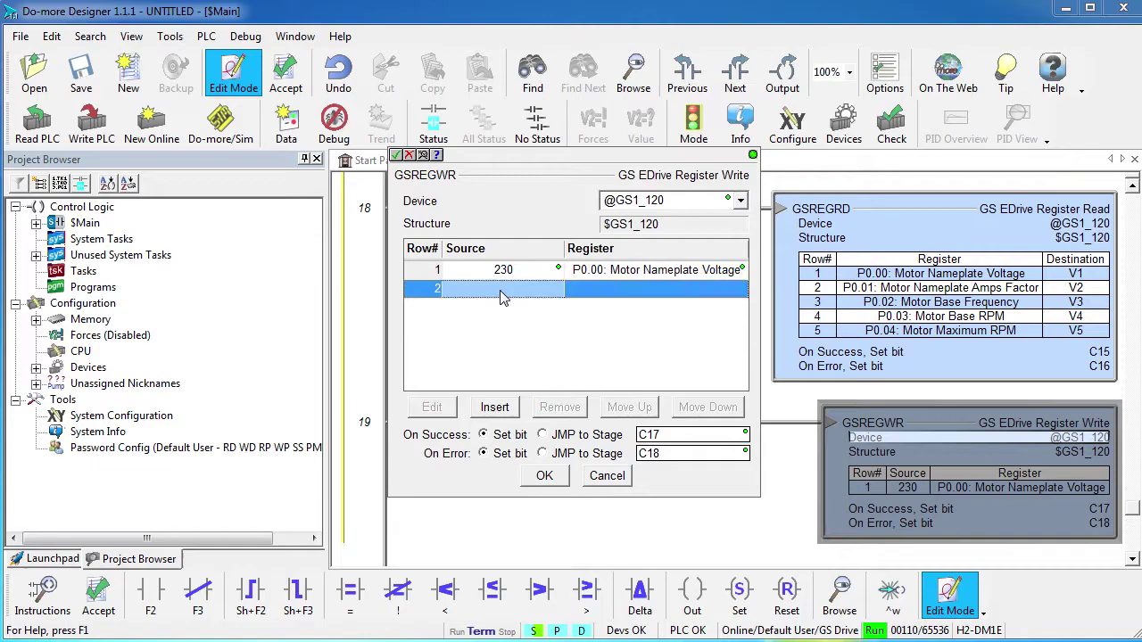
mouse_move(826, 287)
left_mouse_down()
mouse_move(820, 486)
mouse_move(822, 277)
left_mouse_up()
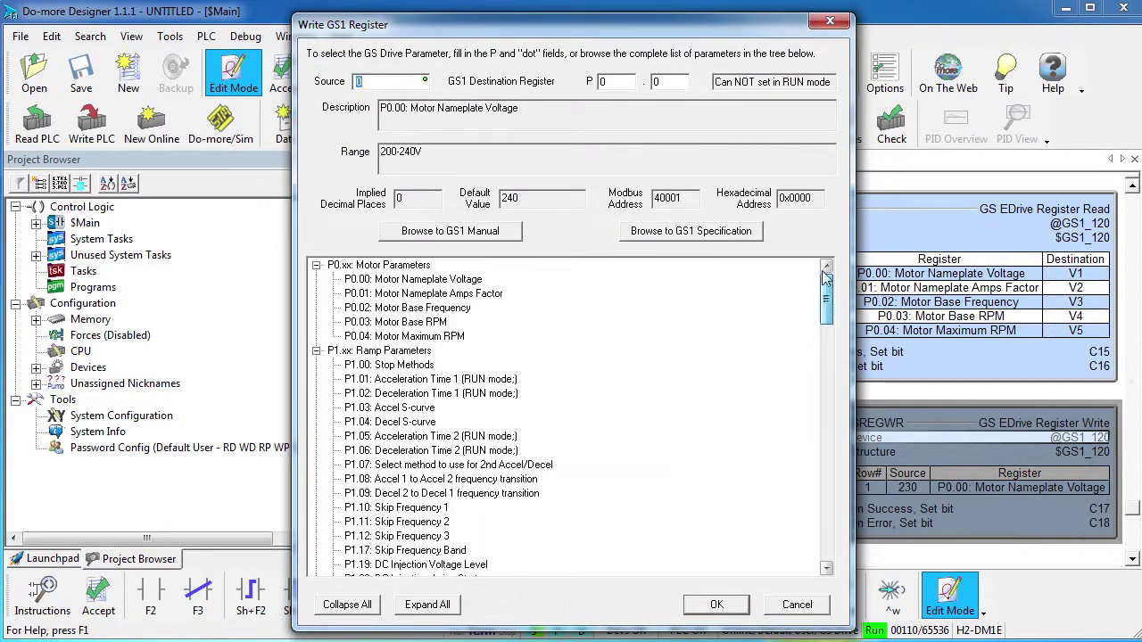
left_click(397, 324)
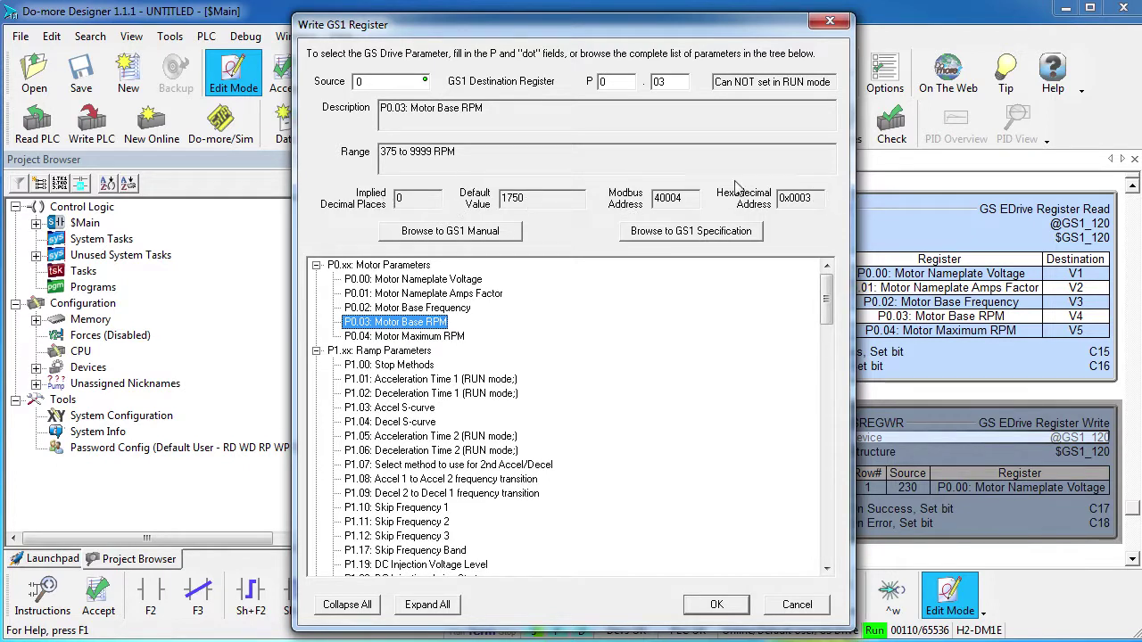
key("Tab")
type("1725")
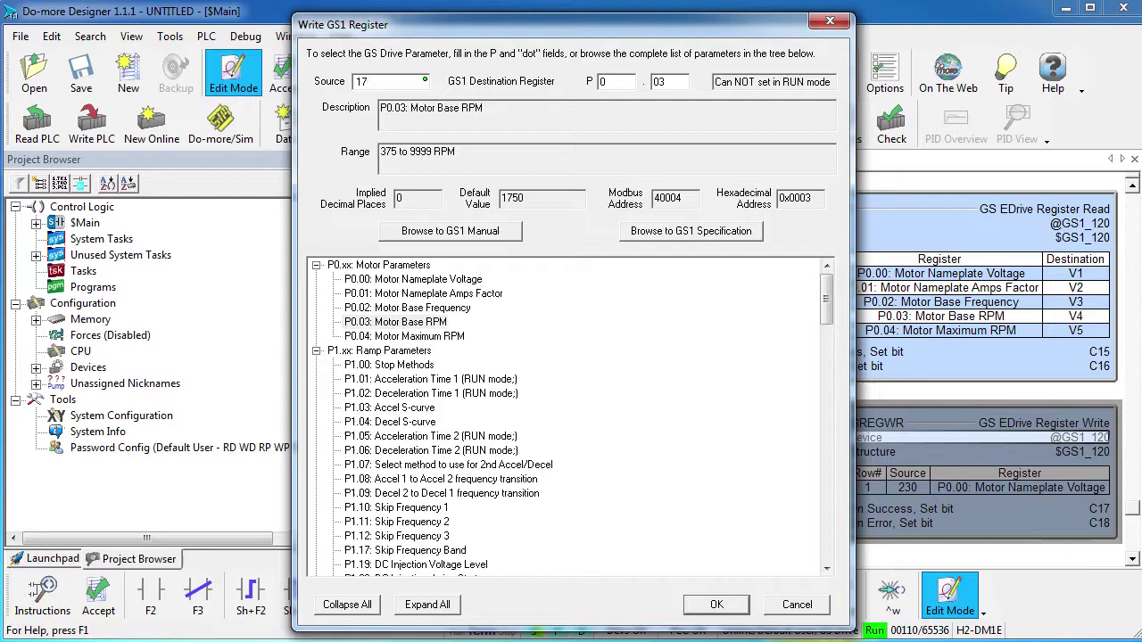
left_click(723, 605)
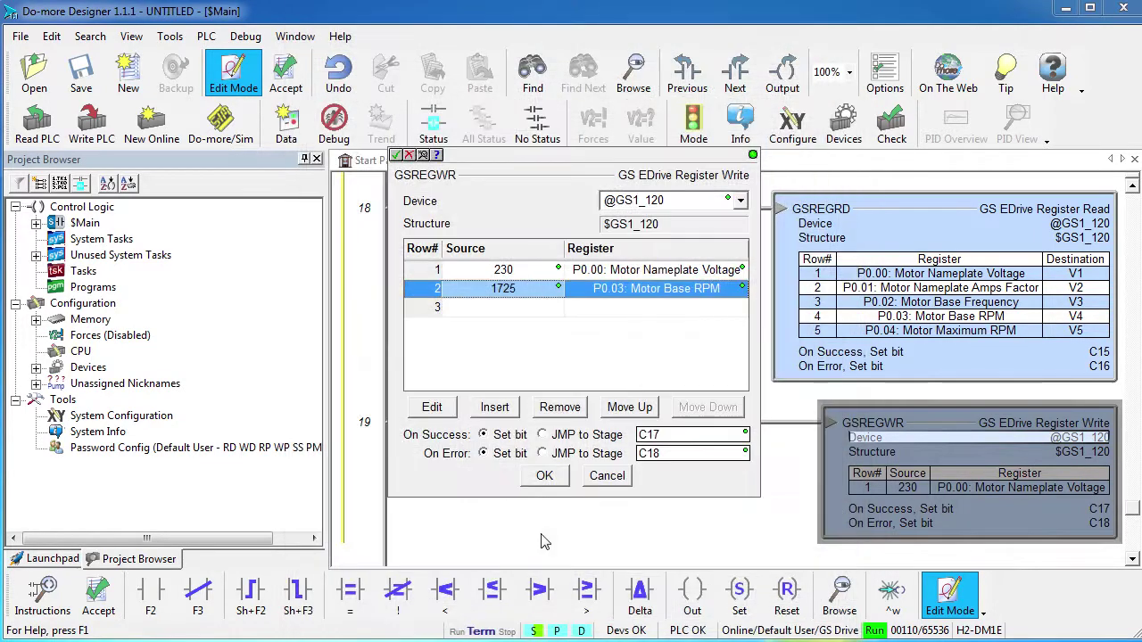
Step: Recheck the new row 2 and confirm the GSREGWR edit with OK
double_click(515, 294)
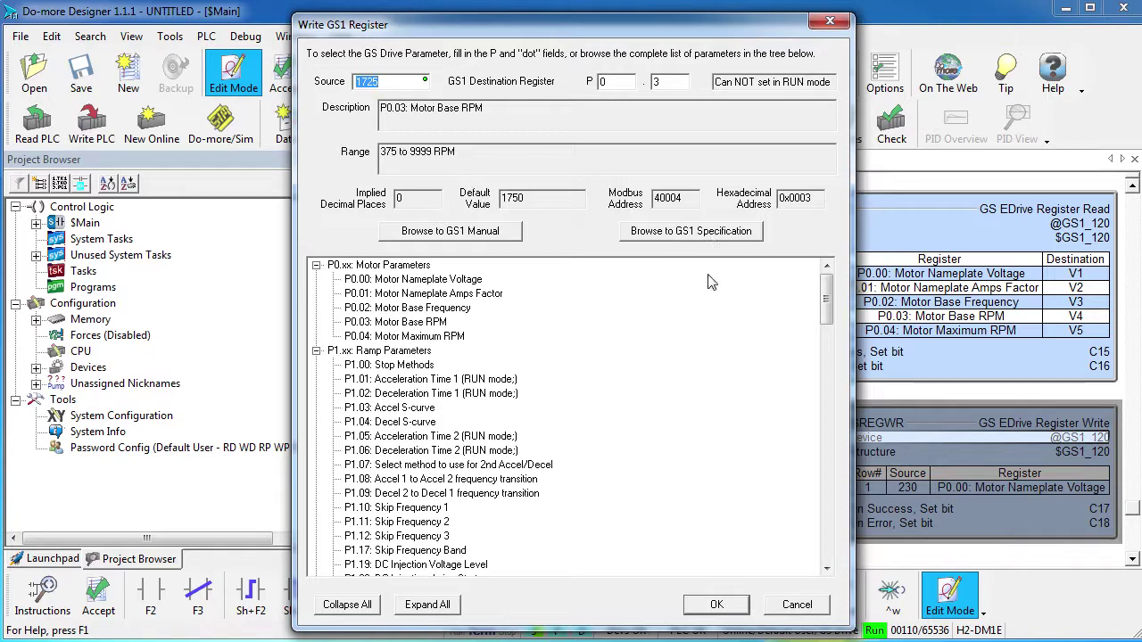
left_click(717, 607)
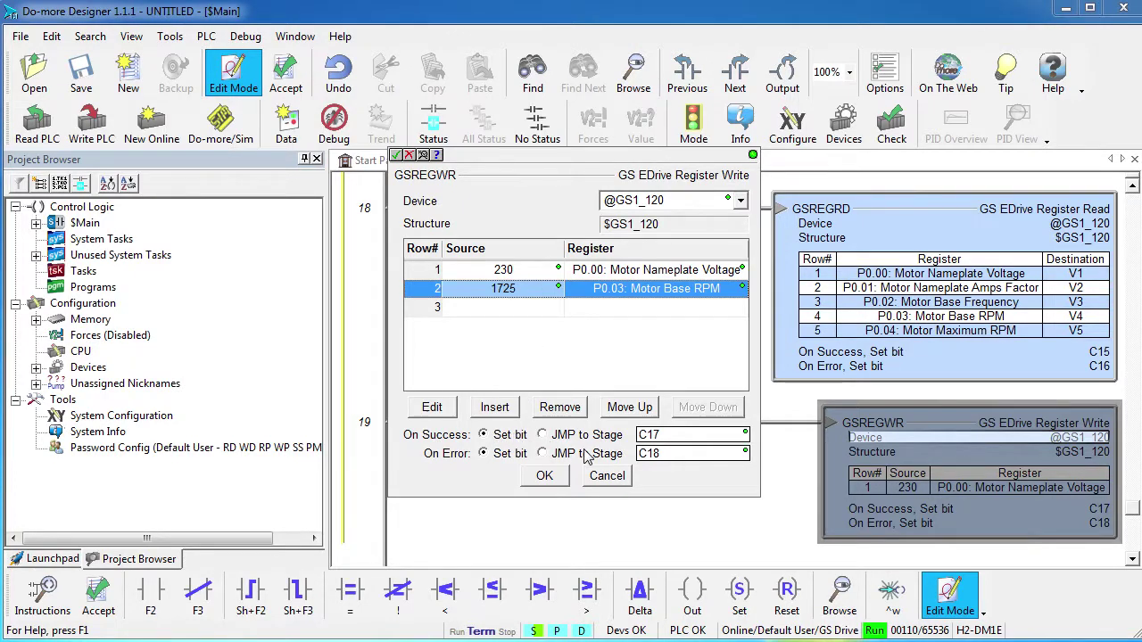
left_click(560, 477)
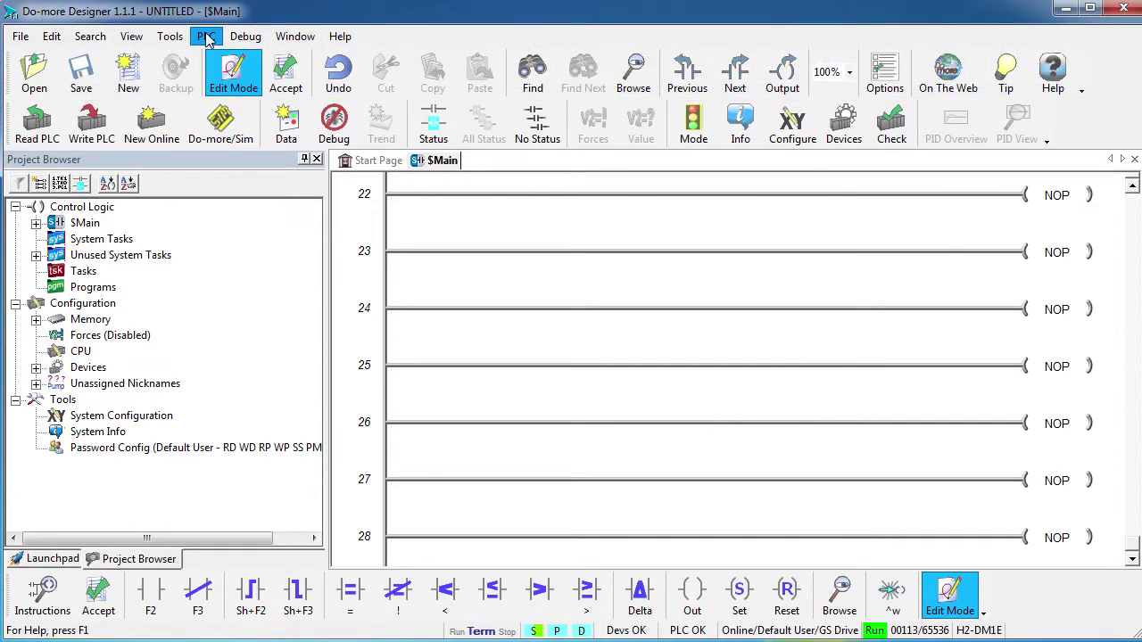
left_click(206, 40)
left_click(239, 181)
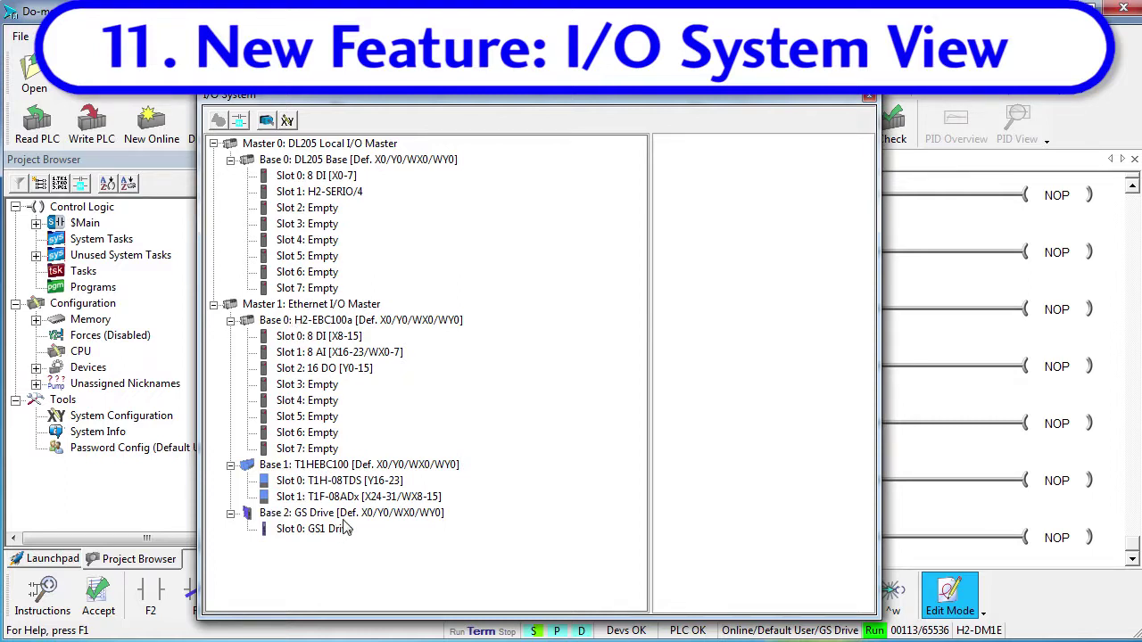
left_click(323, 355)
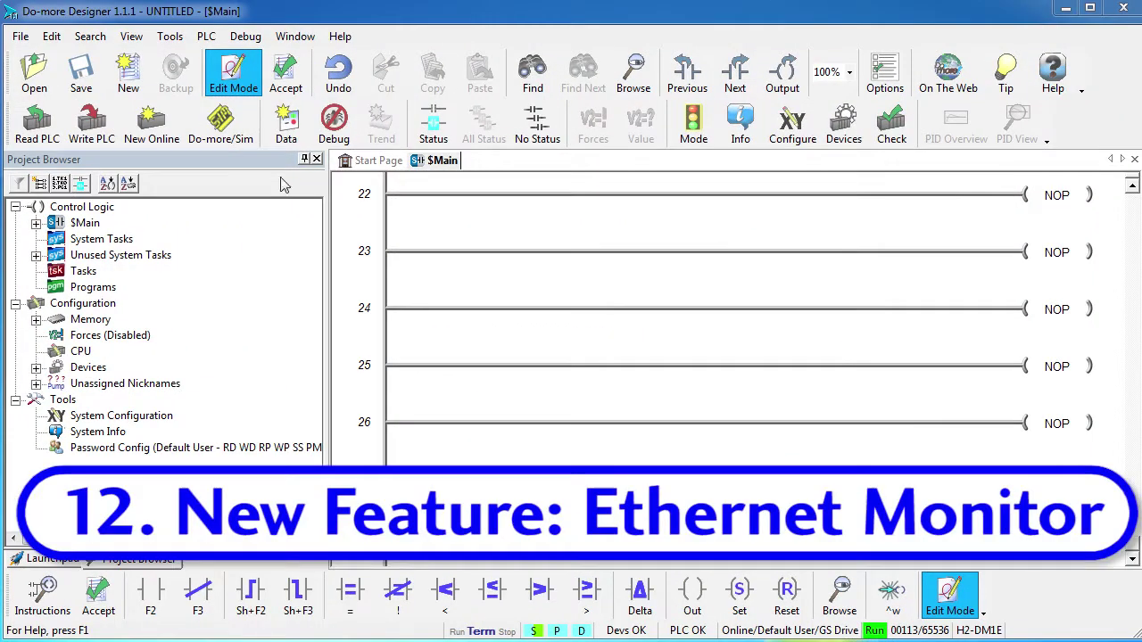
left_click(245, 40)
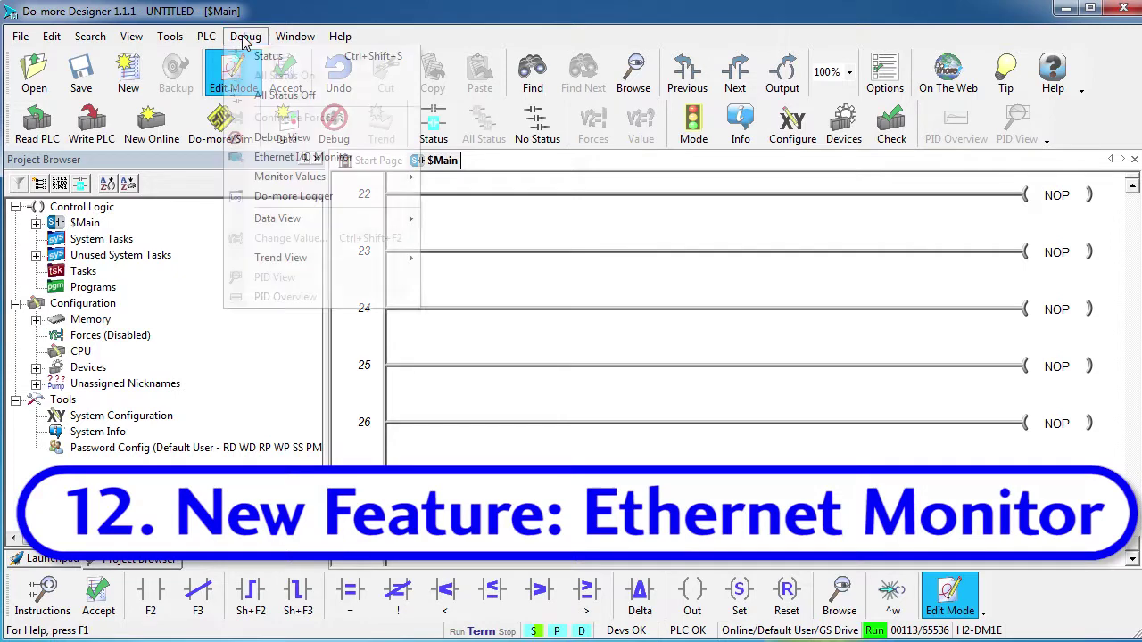
left_click(295, 157)
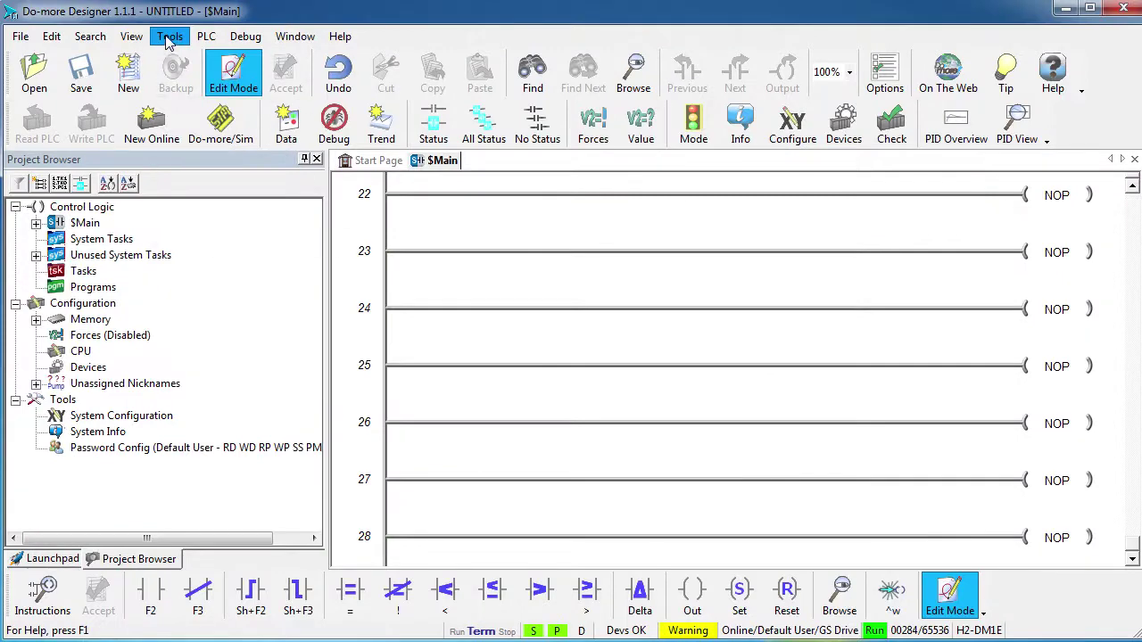
Step: Open Tools > Documentation Editor and view its Sort by options
left_click(170, 37)
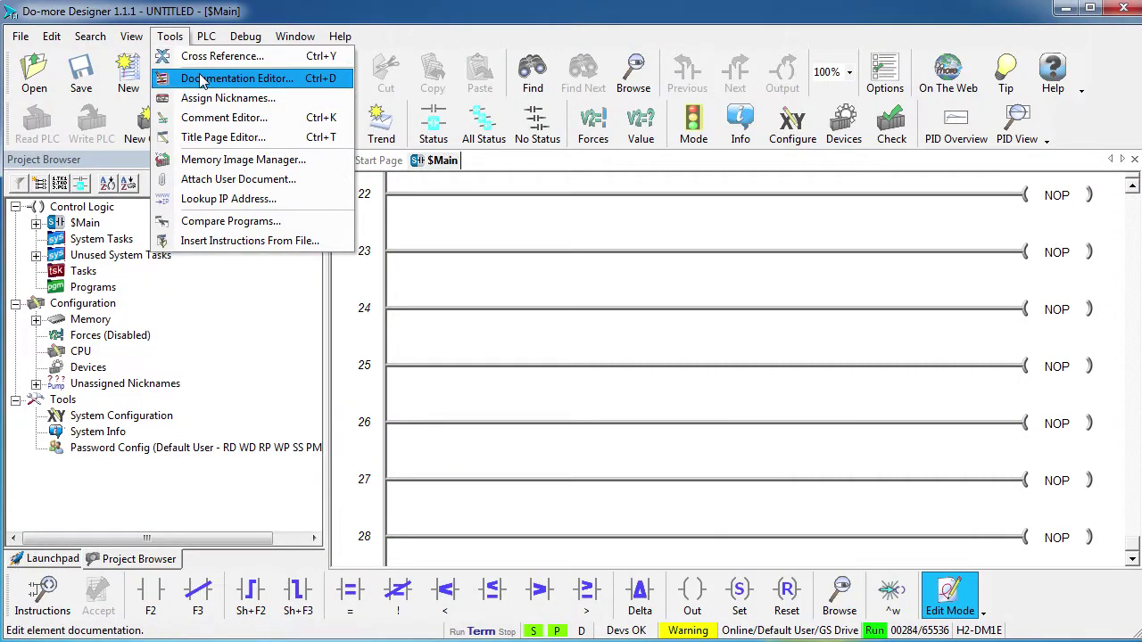
left_click(206, 82)
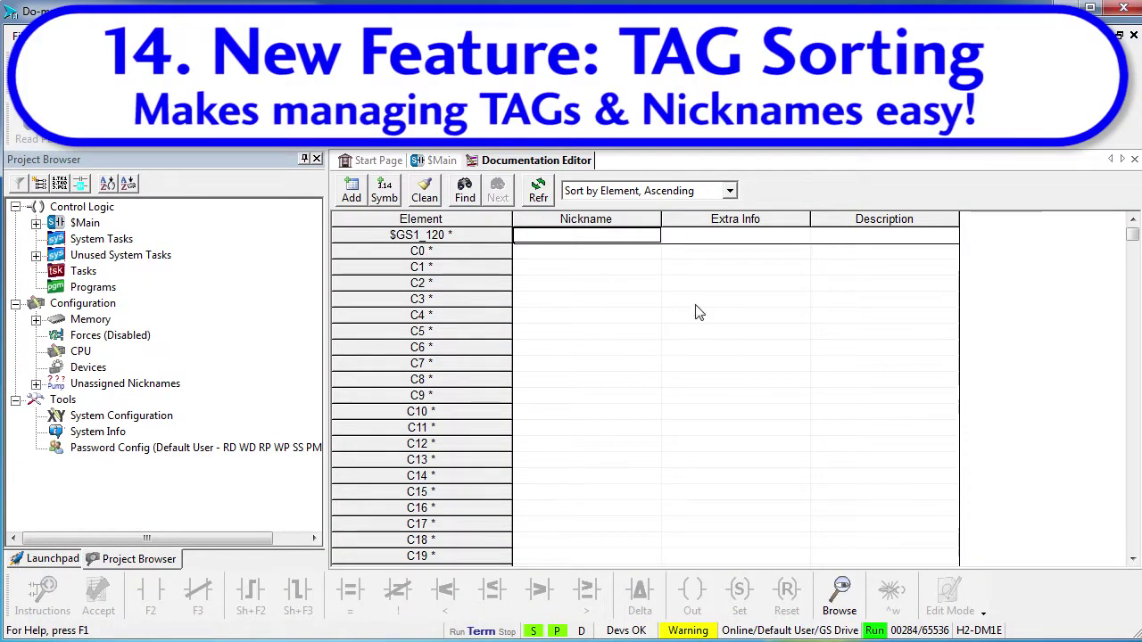
left_click(729, 191)
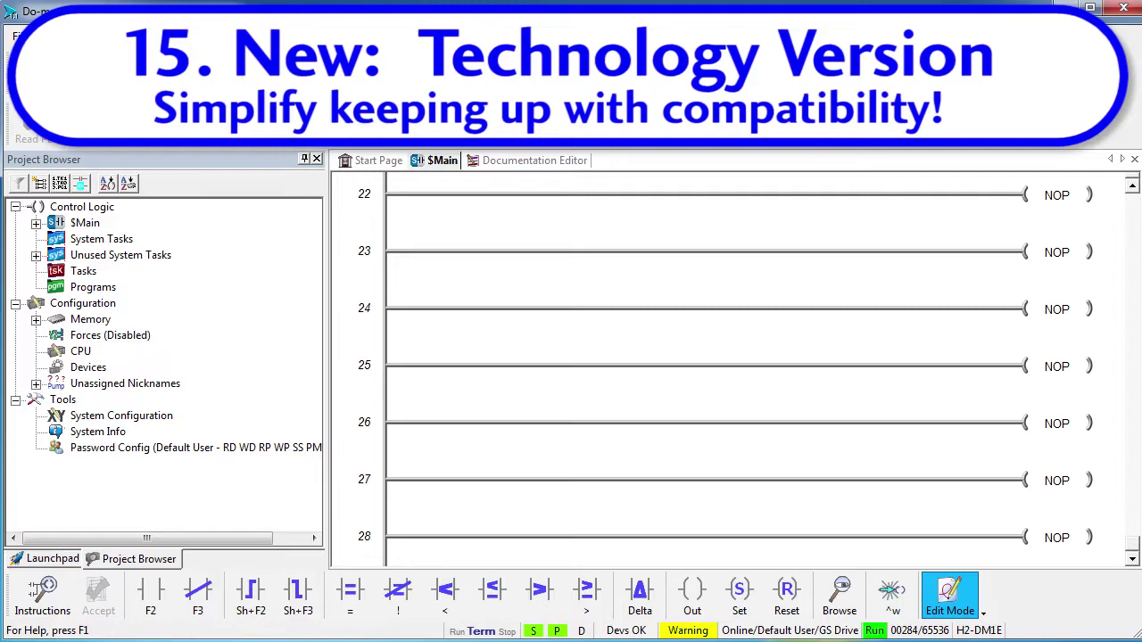
Step: Show Help > Do-more Technology Versions, reporting 1.1 for every component
left_click(342, 40)
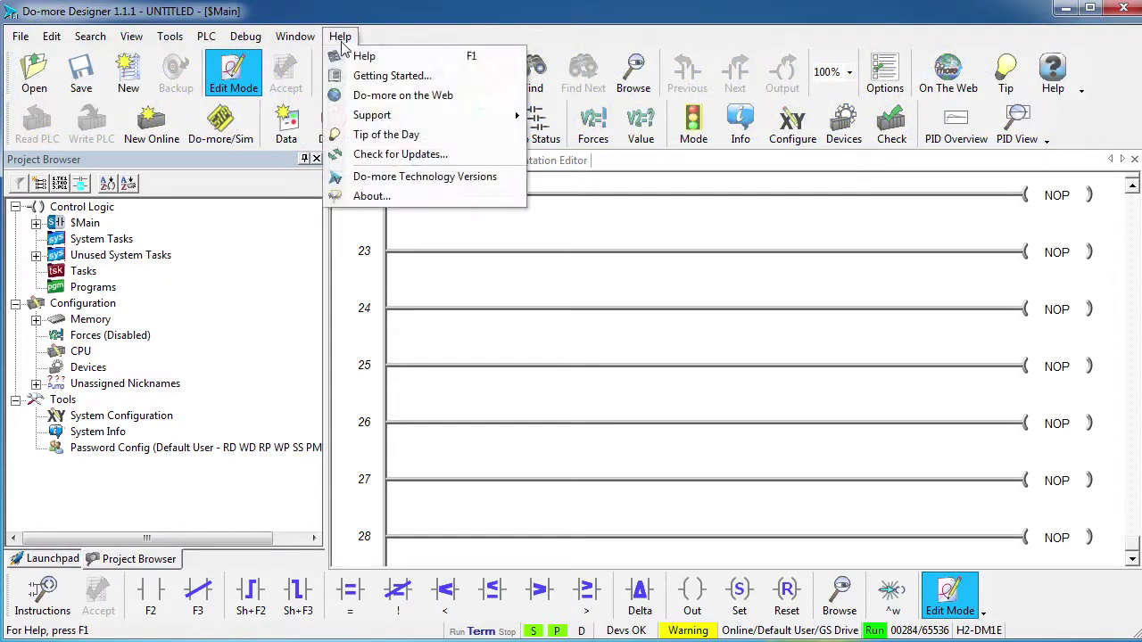
left_click(392, 177)
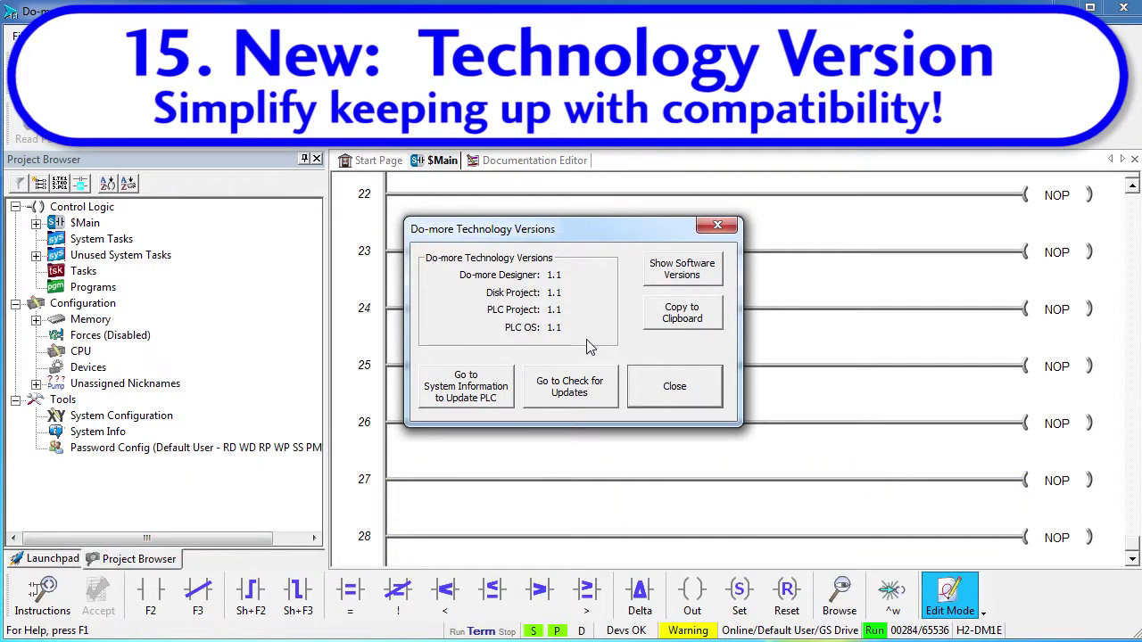
Step: Review the detailed software versions, copy them to the clipboard, and check for updates
left_click(703, 273)
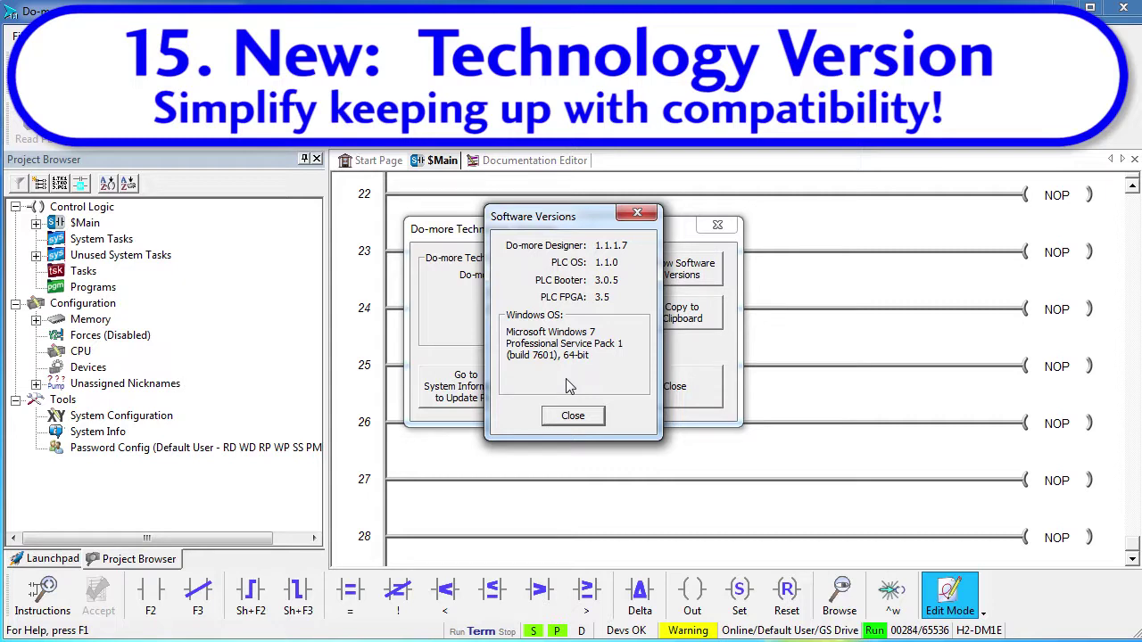
left_click(575, 417)
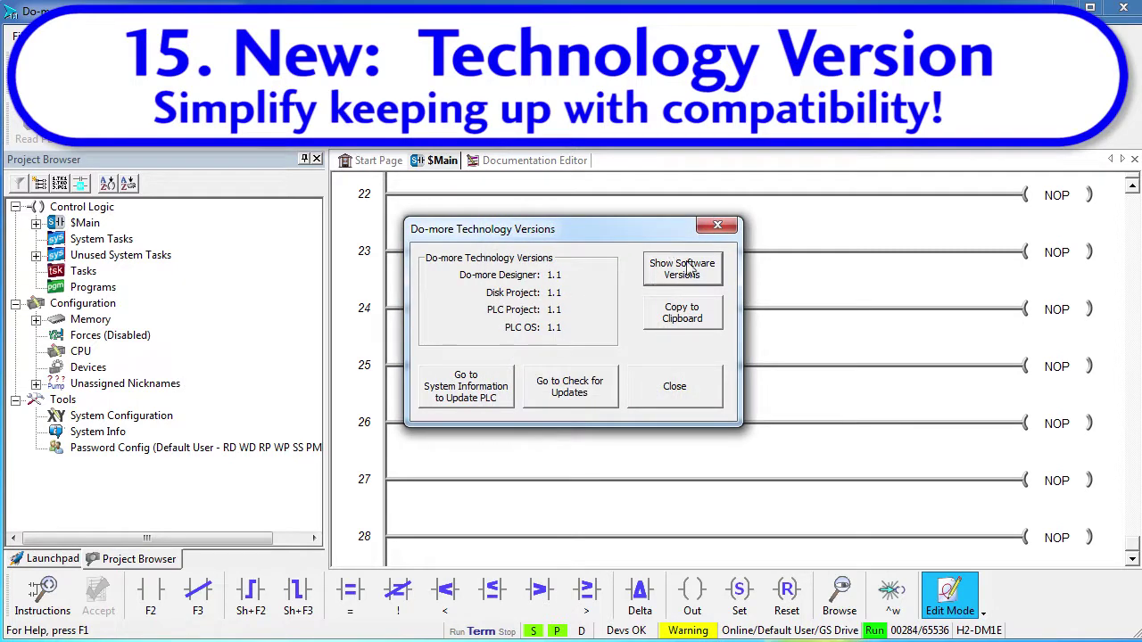
left_click(690, 322)
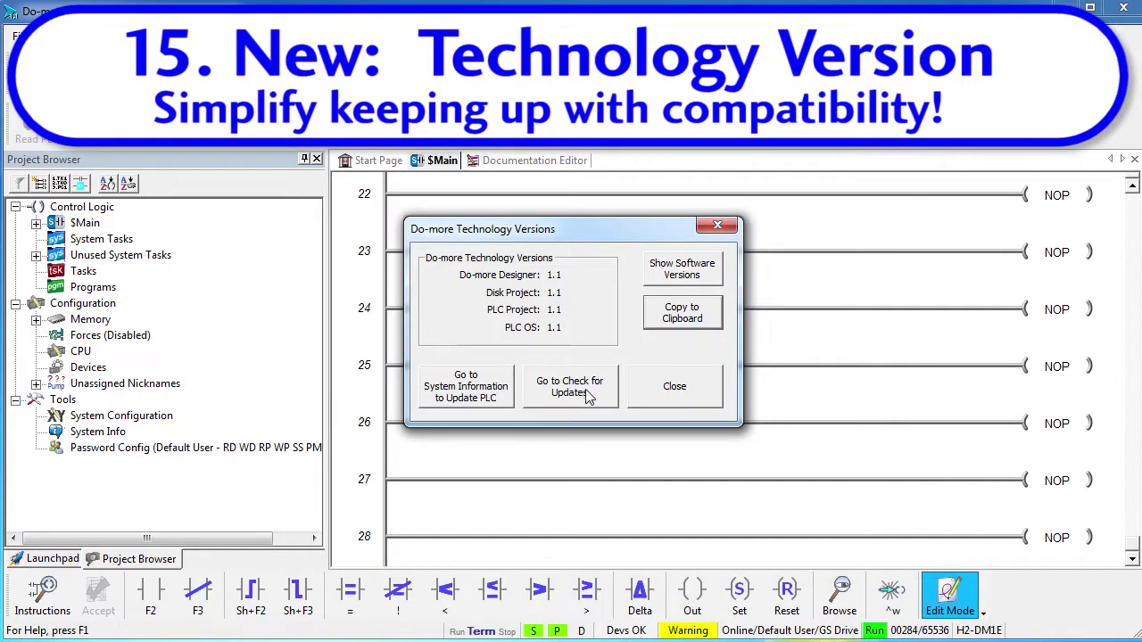
left_click(590, 395)
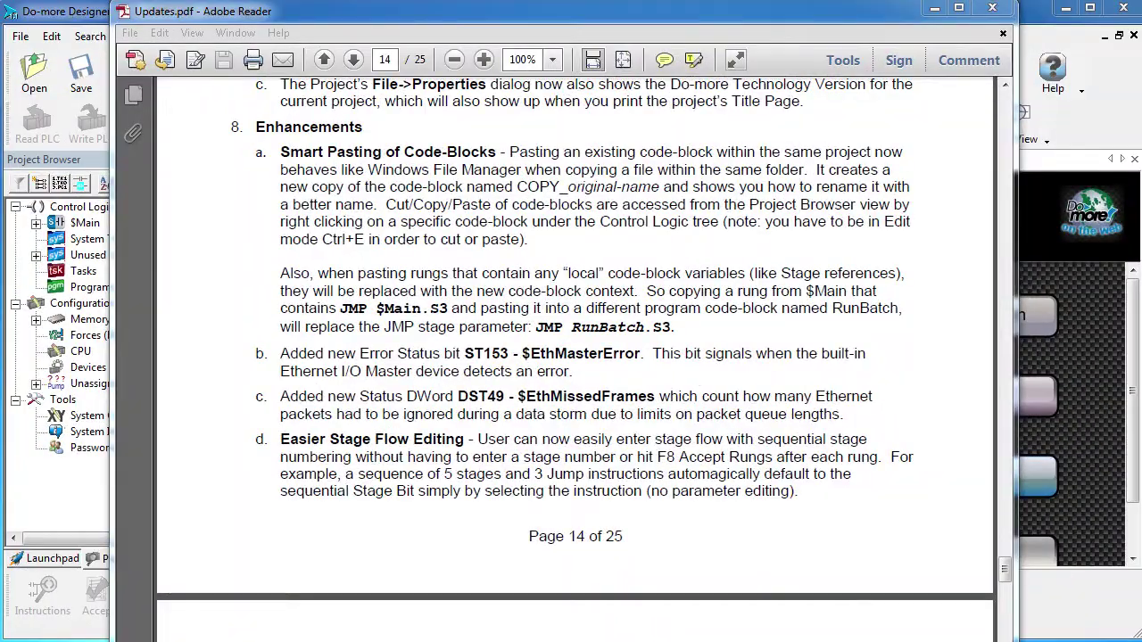
Step: Scroll Updates.pdf from page 14 to page 16
scroll(1019, 571, "down", 10)
scroll(1024, 587, "down", 15)
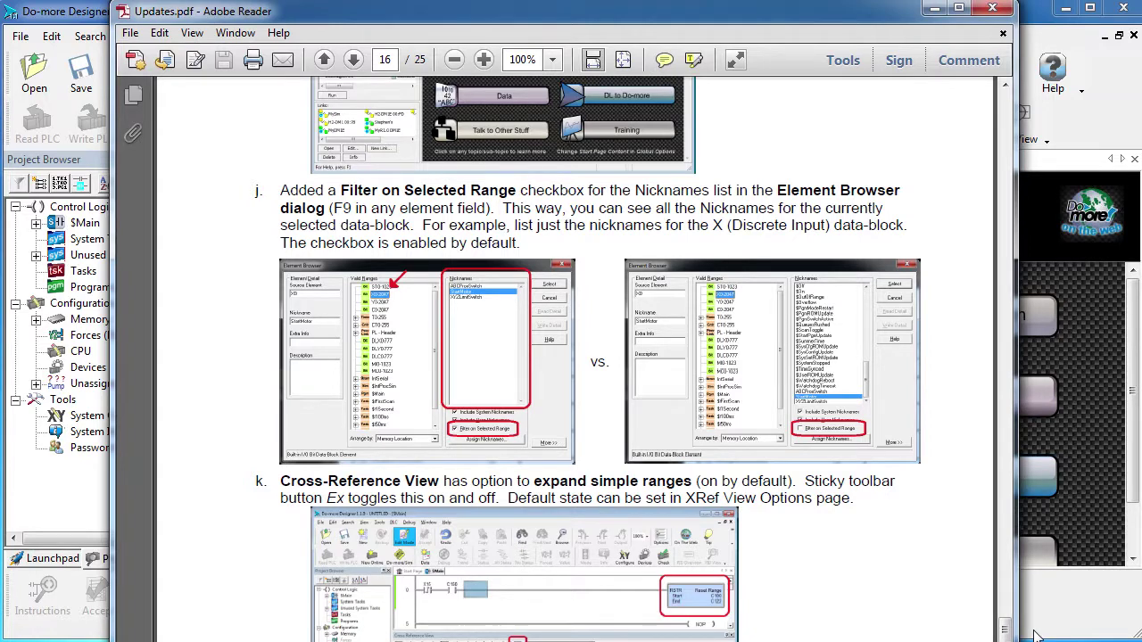
Step: Close Adobe Reader and reopen Updates.pdf at page 1 via the Start Page's What's New? icon
left_click(1035, 634)
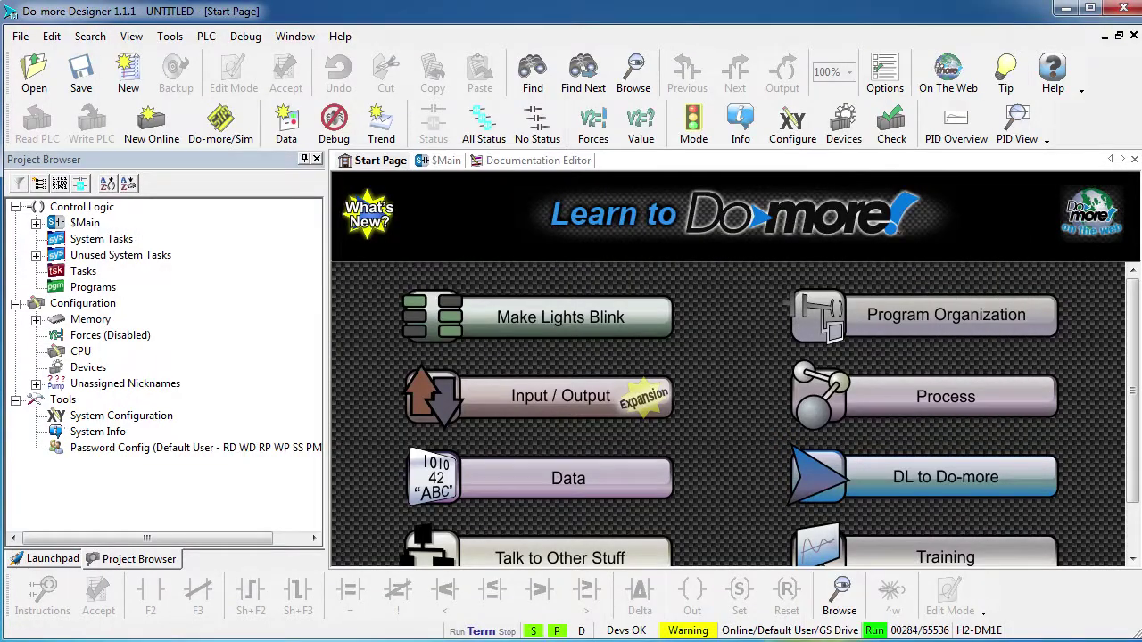
left_click(339, 37)
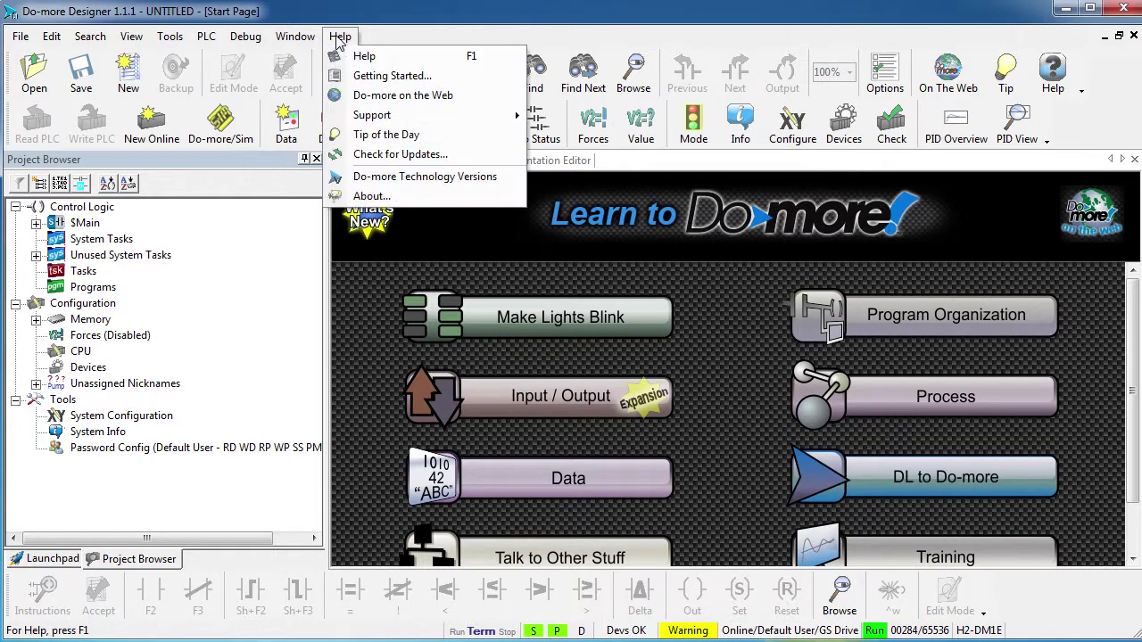
mouse_move(392, 115)
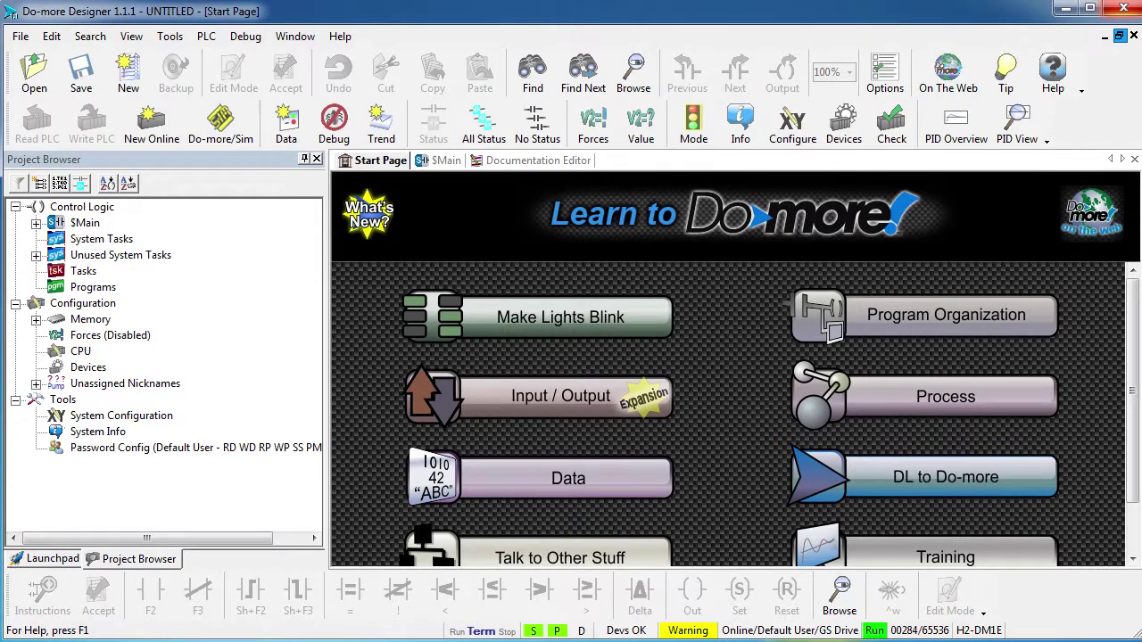
left_click(369, 223)
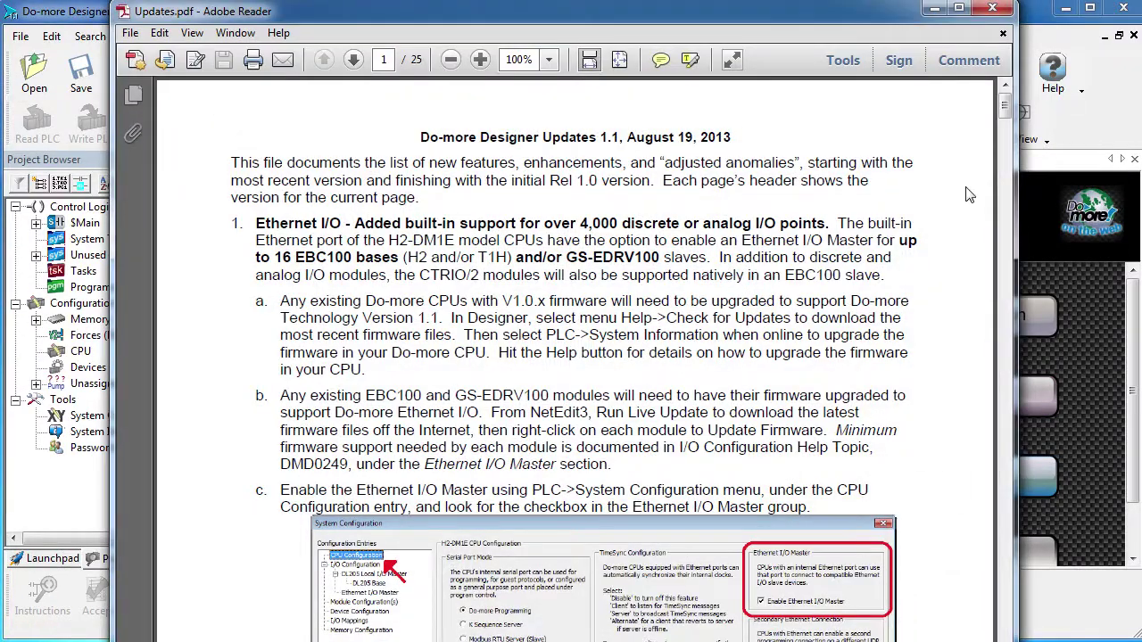